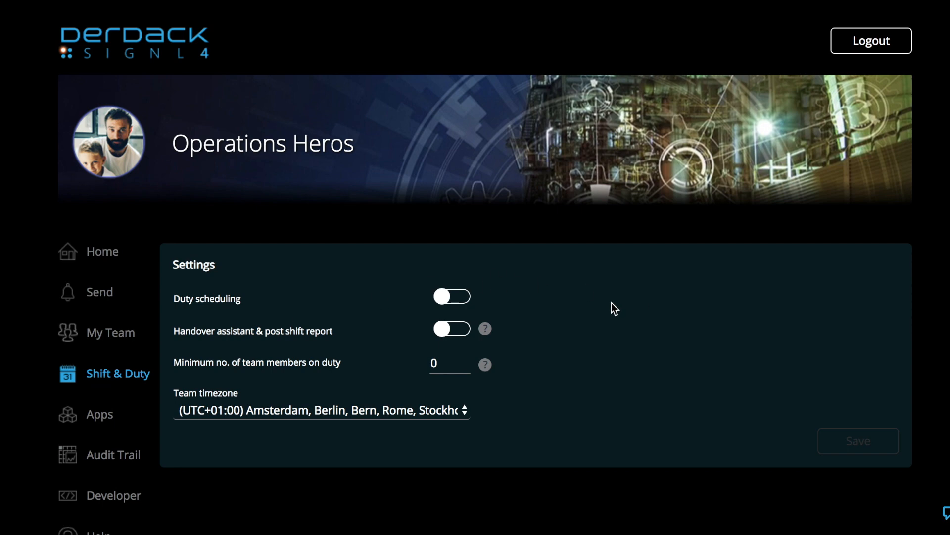
Turn on duty scheduling for the team and save the settings
{"action": "left_click", "coordinate": [463, 301]}
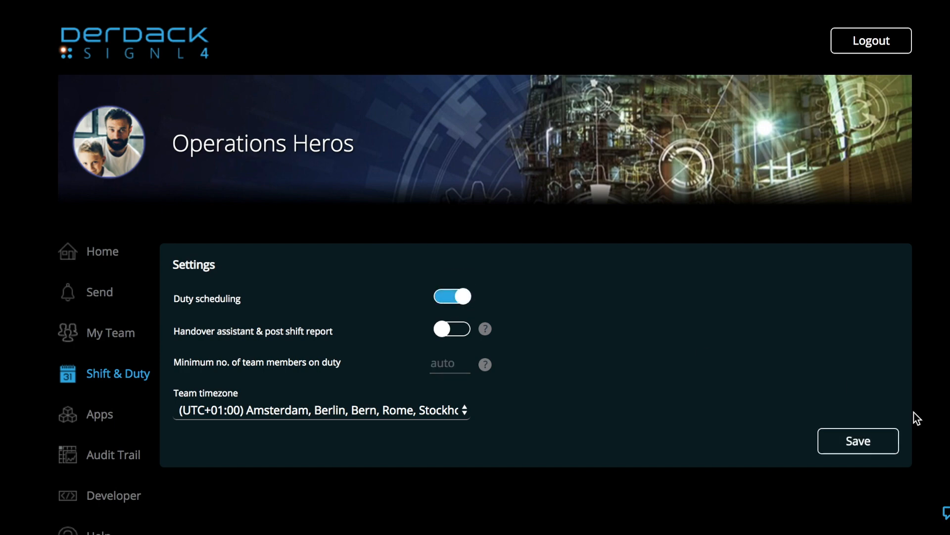
{"action": "left_click", "coordinate": [861, 441]}
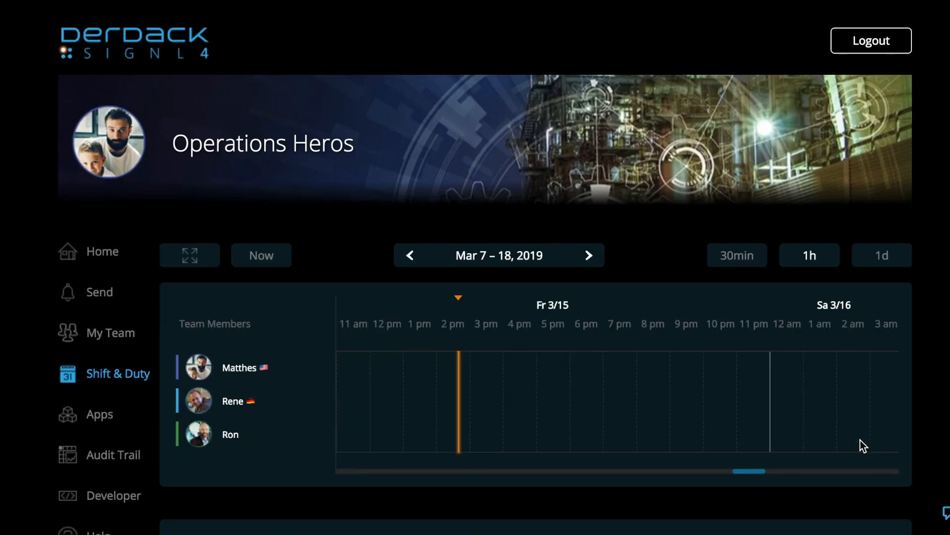
Schedule duties on Friday, March 15: first team member 3:00–7:00 pm, second 7:00 pm–12:00 am, third 3:00–5:00 pm
{"action": "scroll", "coordinate": [860, 440], "scroll_direction": "down", "scroll_amount": 2}
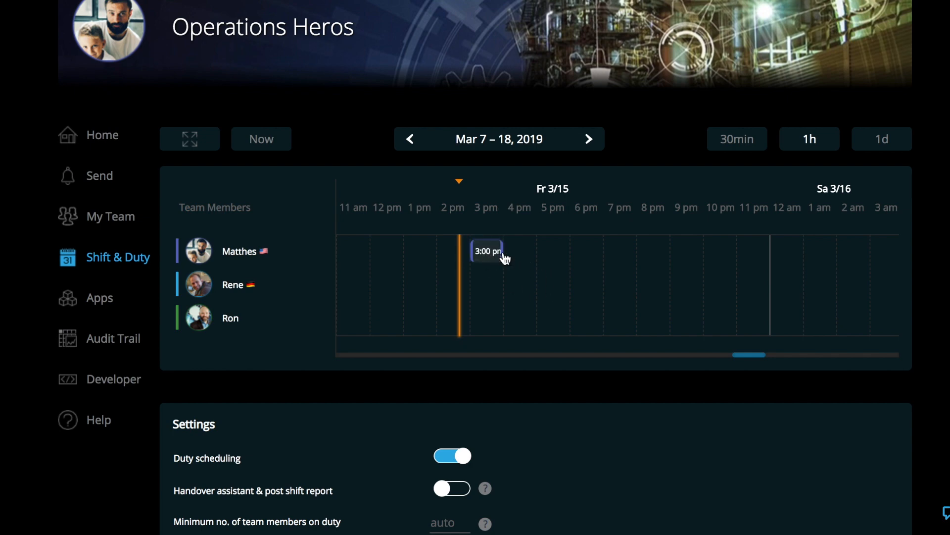
{"action": "left_click_drag", "start_coordinate": [495, 253], "coordinate": [592, 266]}
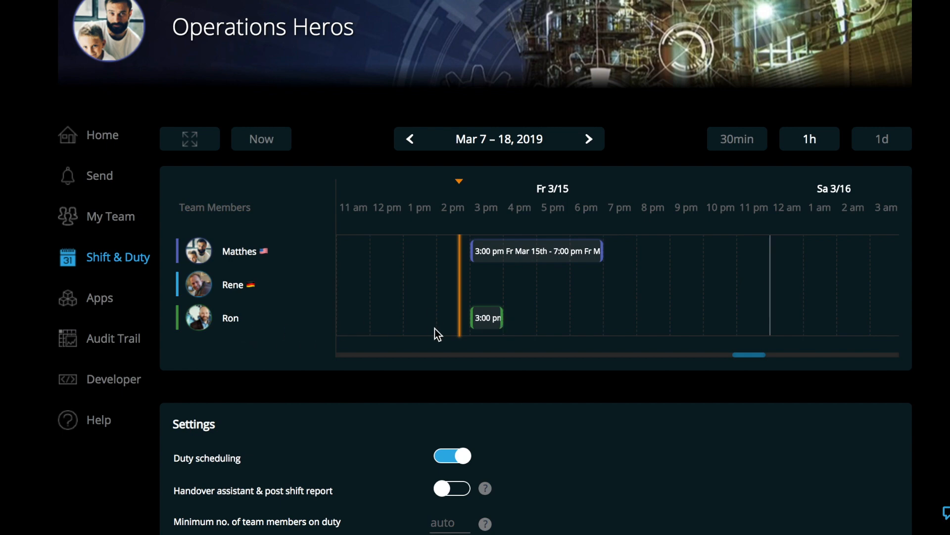
{"action": "left_click_drag", "start_coordinate": [503, 321], "coordinate": [533, 320]}
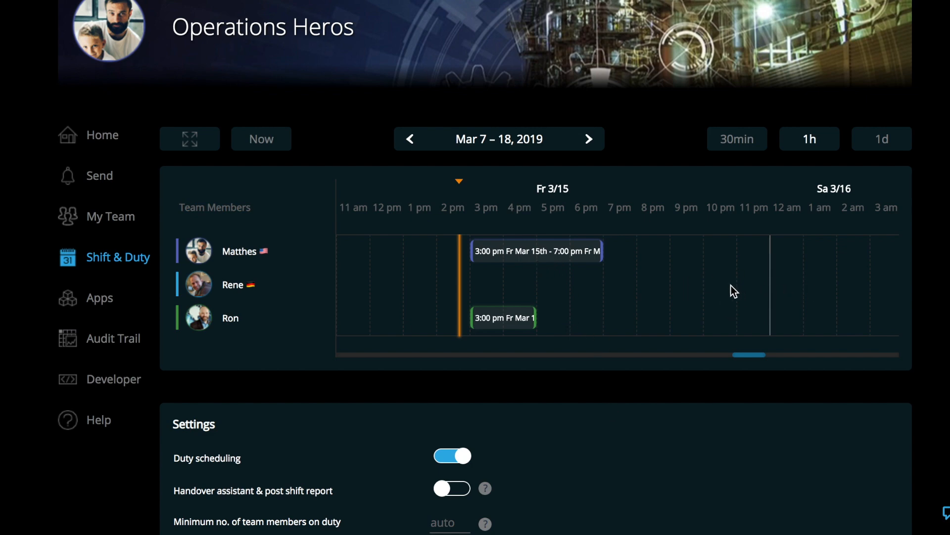
{"action": "left_click_drag", "start_coordinate": [618, 285], "coordinate": [749, 291]}
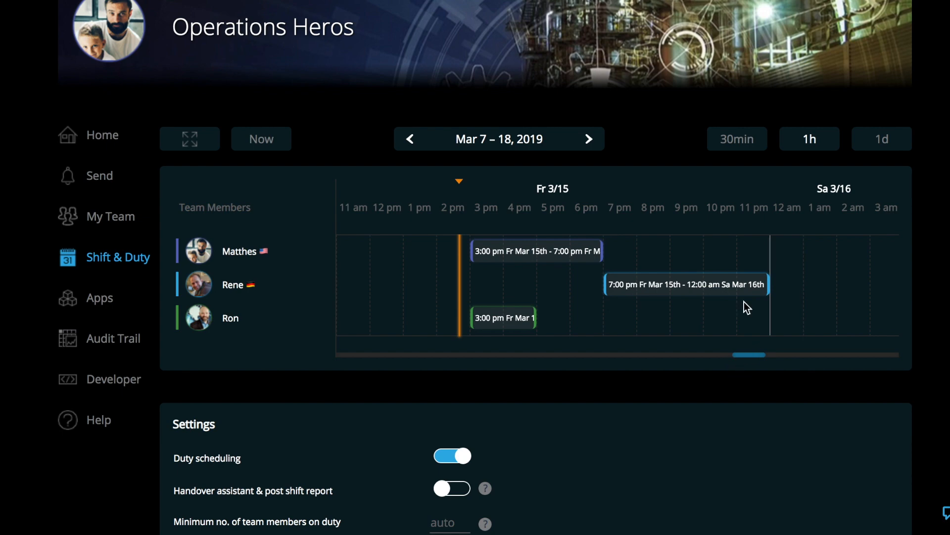
View the duty calendar at the 30-minute, 1-hour and 1-day scales, look ahead to May, and return to the 1-hour scale
{"action": "mouse_move", "coordinate": [760, 358]}
{"action": "left_mouse_down"}
{"action": "mouse_move", "coordinate": [648, 356]}
{"action": "mouse_move", "coordinate": [771, 354]}
{"action": "mouse_move", "coordinate": [741, 358]}
{"action": "mouse_move", "coordinate": [761, 358]}
{"action": "left_mouse_up"}
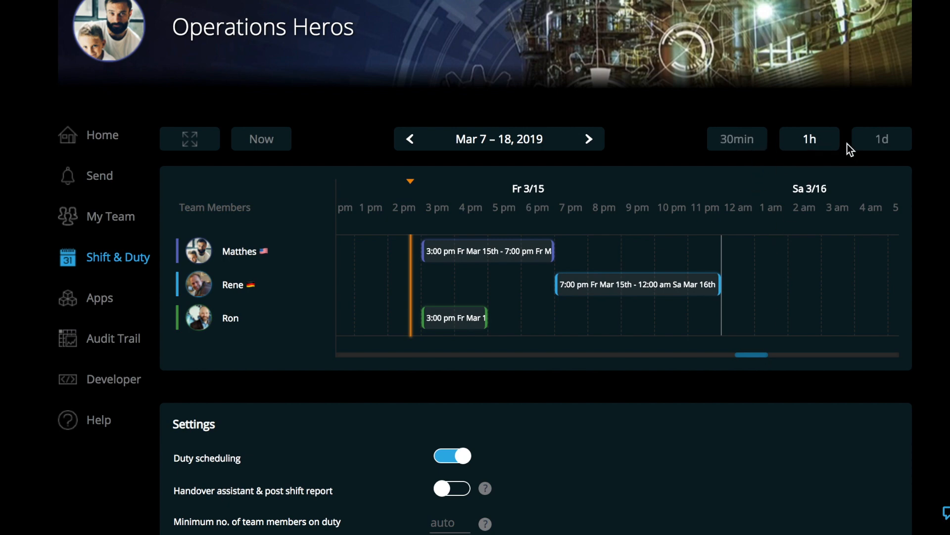
{"action": "left_click", "coordinate": [744, 145]}
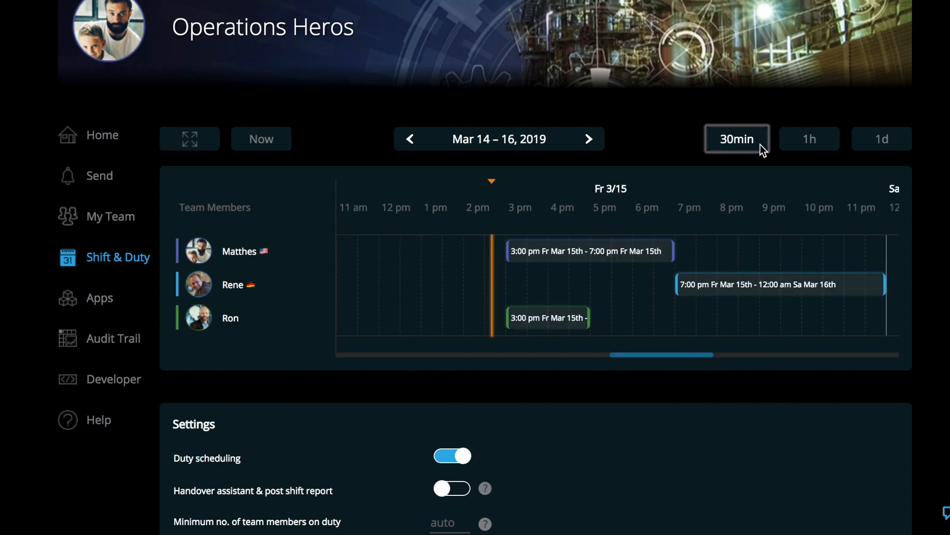
{"action": "left_click", "coordinate": [824, 145]}
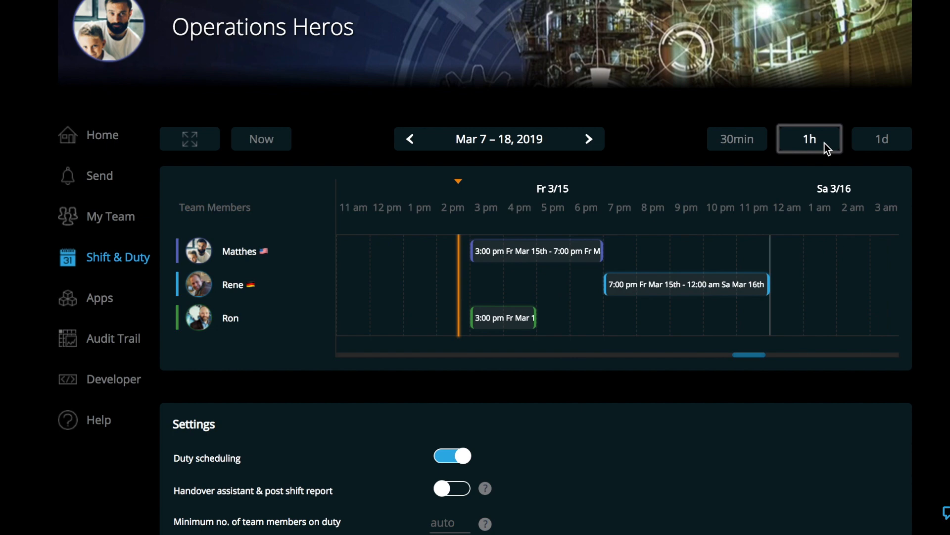
{"action": "left_click", "coordinate": [869, 143]}
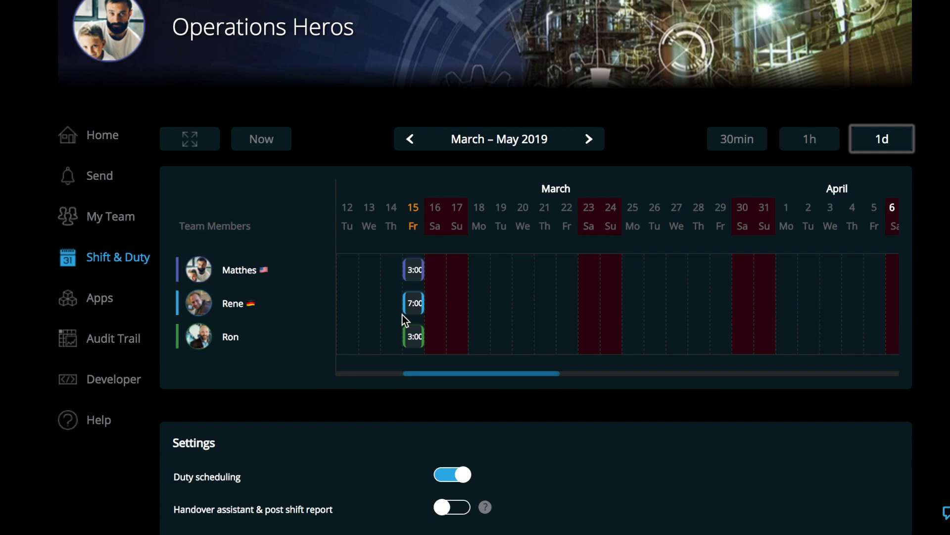
{"action": "left_click_drag", "start_coordinate": [522, 373], "coordinate": [746, 373]}
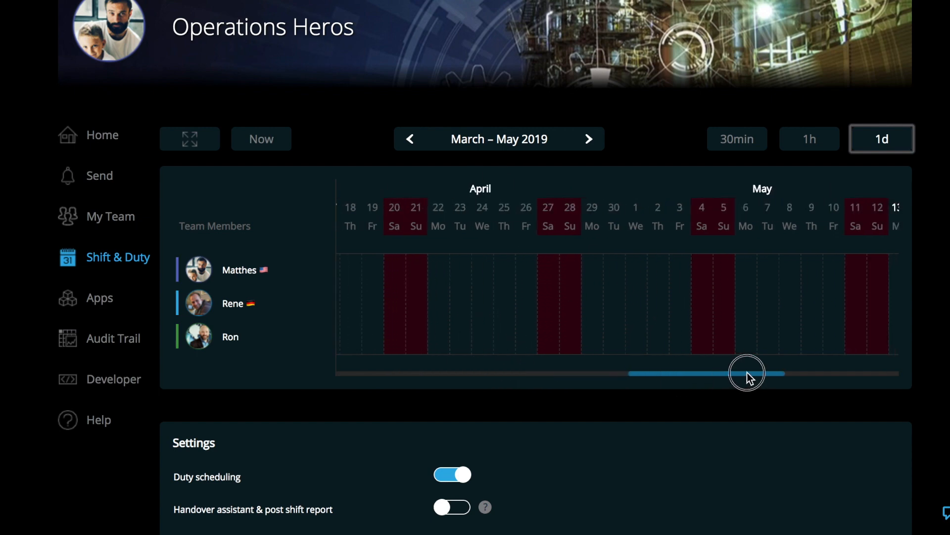
{"action": "left_click", "coordinate": [271, 148]}
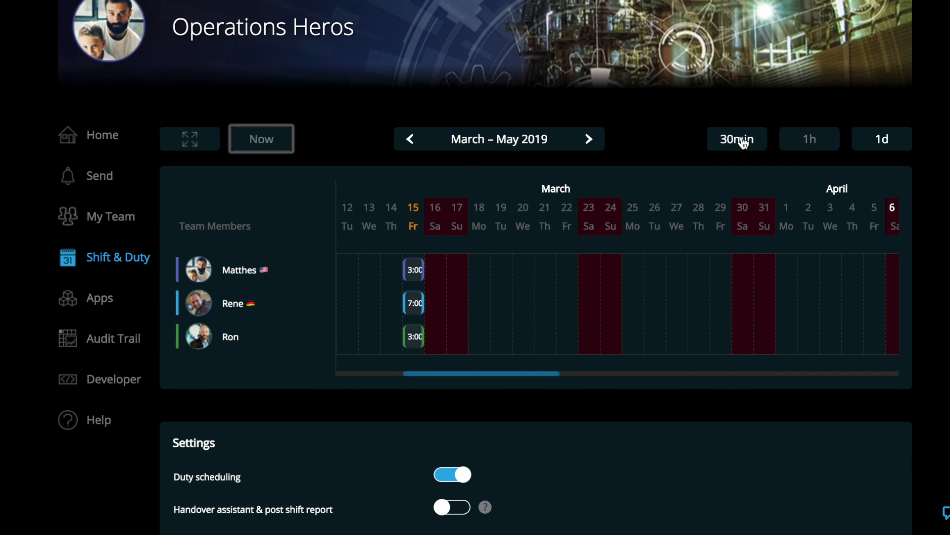
{"action": "left_click", "coordinate": [798, 151]}
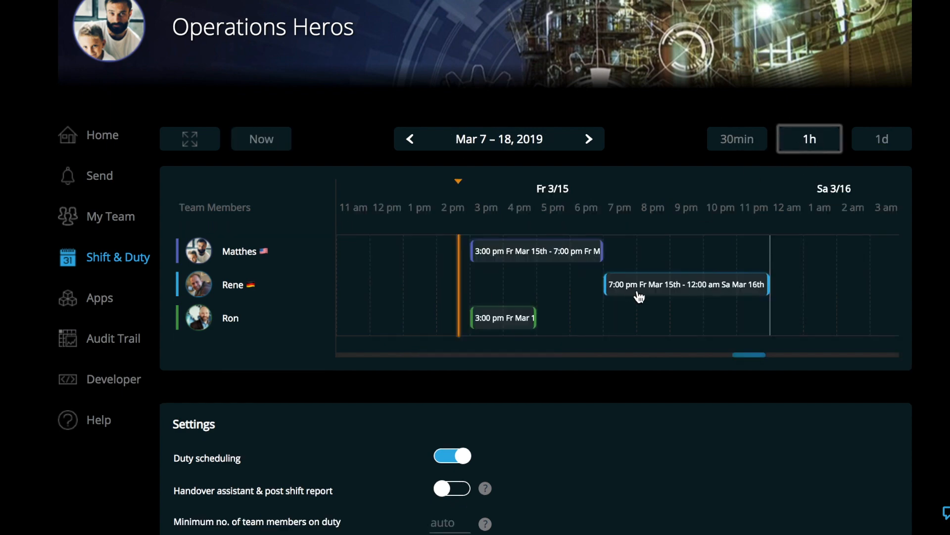
Browse the calendar's next and previous date ranges and view the schedule in full screen before returning to the current time
{"action": "left_click", "coordinate": [591, 144]}
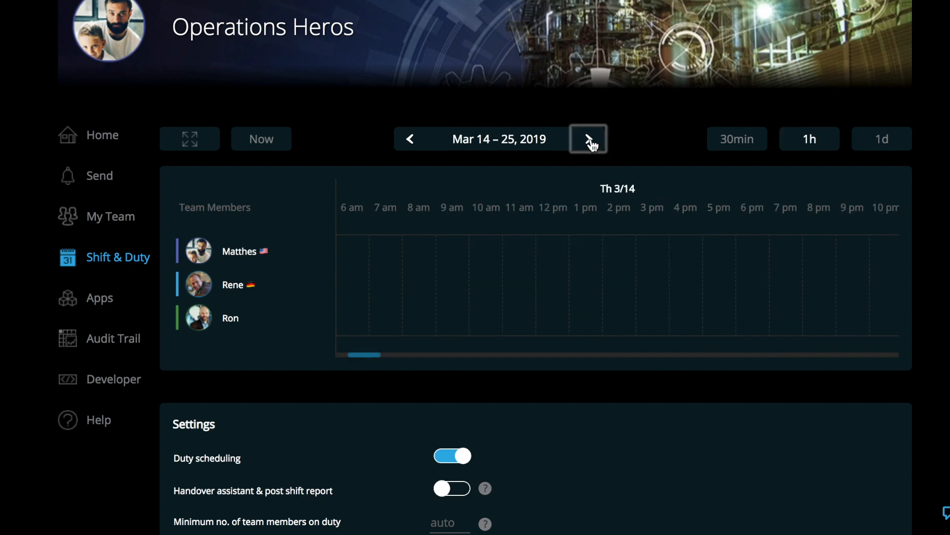
{"action": "left_click", "coordinate": [590, 139]}
{"action": "left_click", "coordinate": [409, 142]}
{"action": "left_click", "coordinate": [409, 143]}
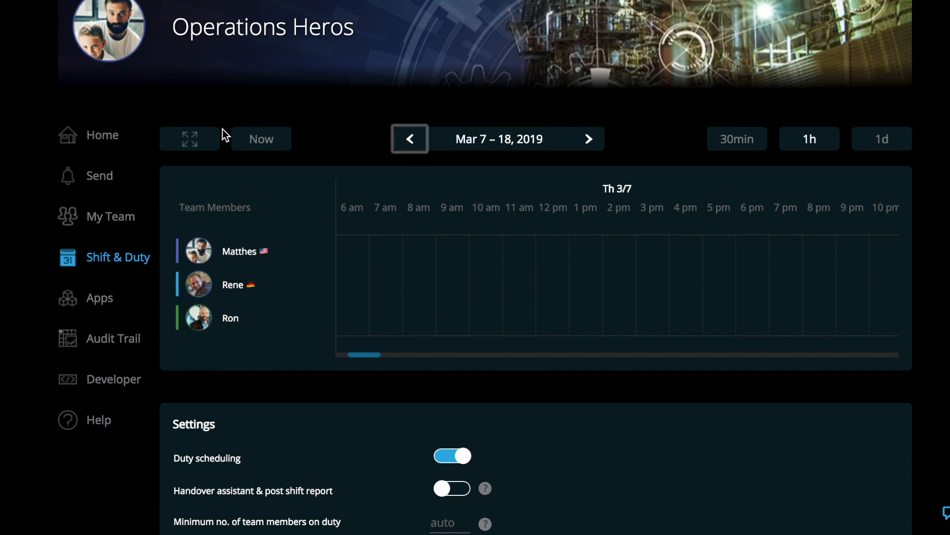
{"action": "left_click", "coordinate": [191, 144]}
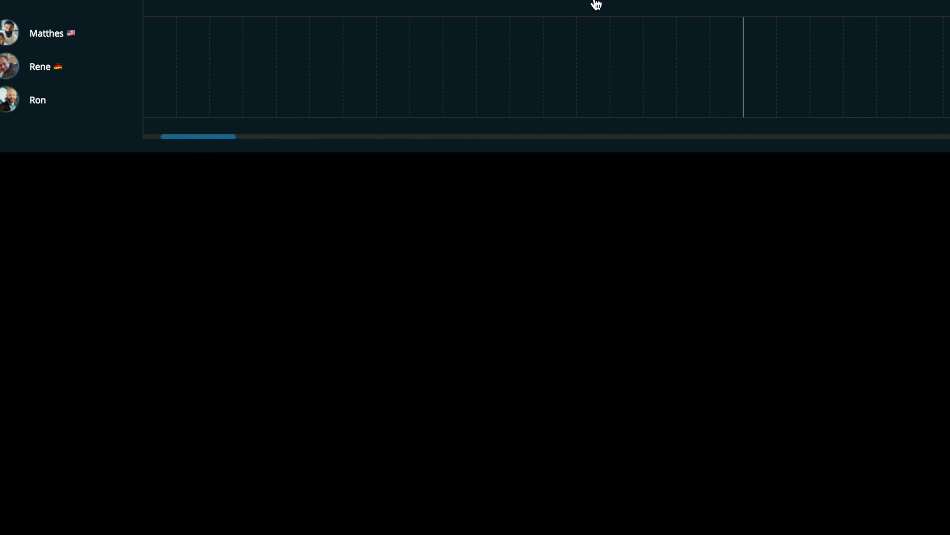
{"action": "key", "text": "Escape"}
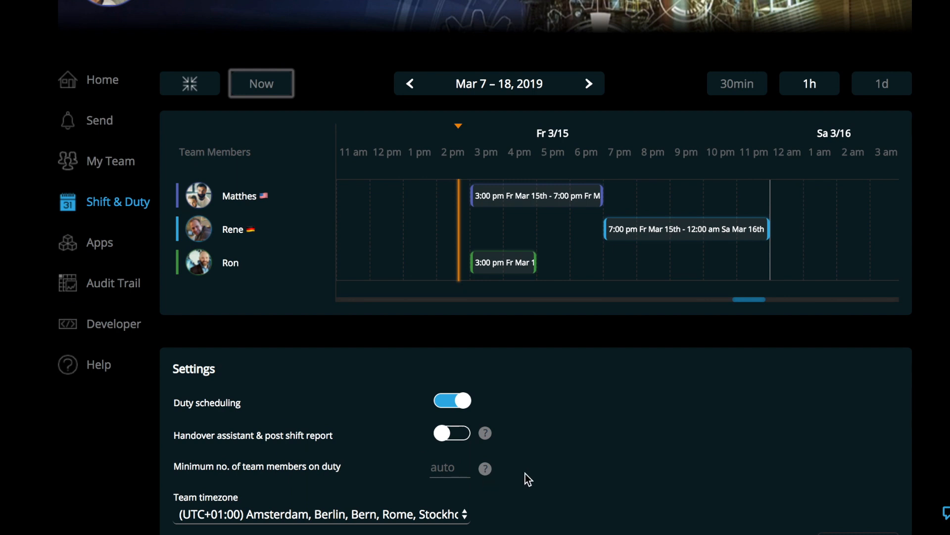
Enable the handover assistant and post shift report for the team
{"action": "mouse_move", "coordinate": [485, 434]}
{"action": "left_click", "coordinate": [463, 441]}
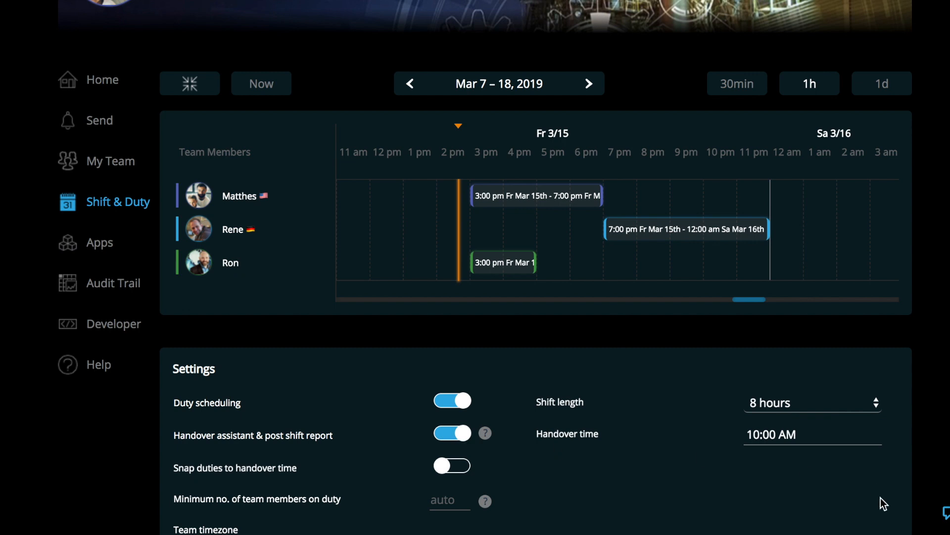
{"action": "scroll", "coordinate": [864, 505], "scroll_direction": "down", "scroll_amount": 2}
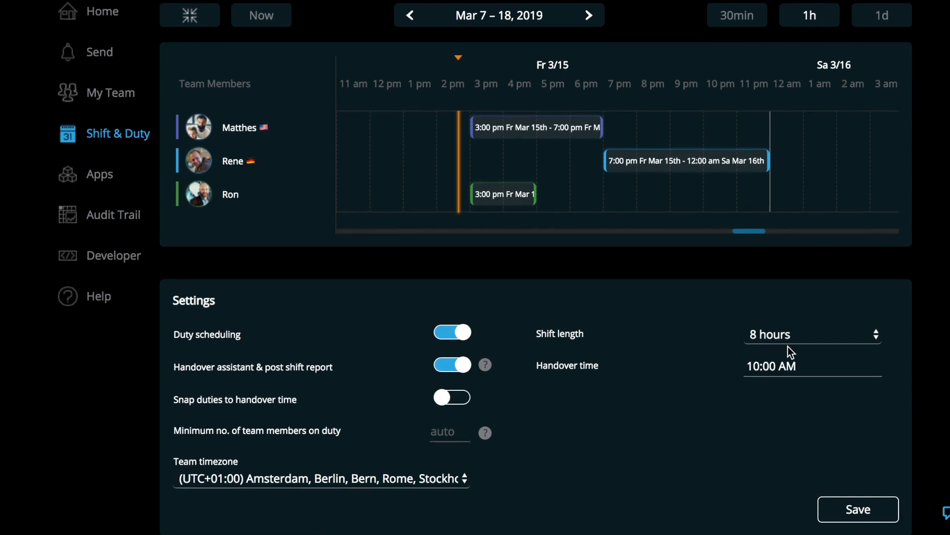
Set the shift length to 7 days with Monday as handover day, and the handover time to 06:00 PM
{"action": "left_click", "coordinate": [877, 334]}
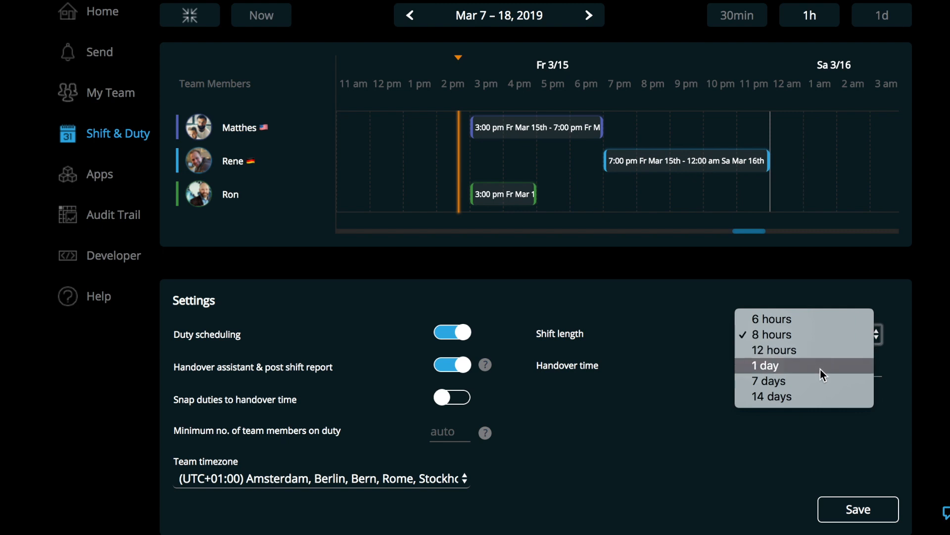
{"action": "left_click", "coordinate": [655, 432]}
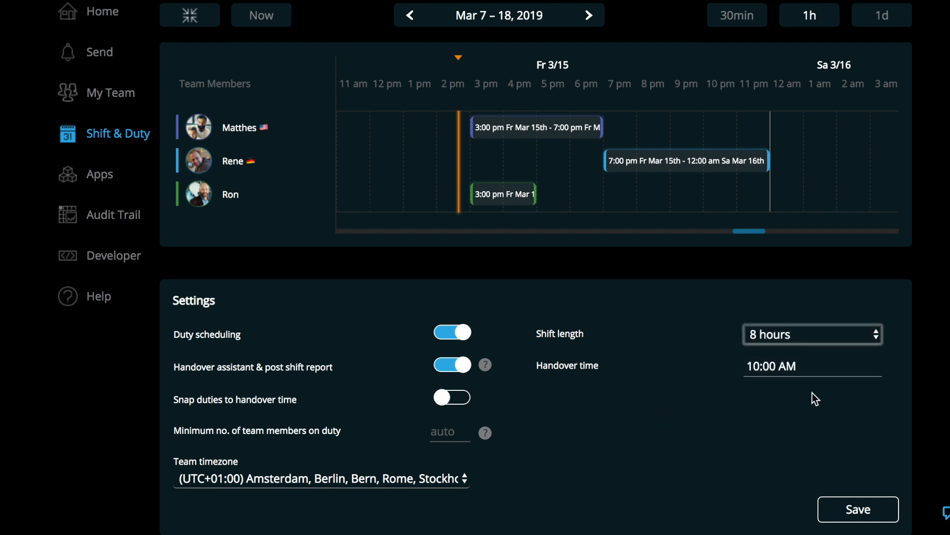
{"action": "left_click", "coordinate": [806, 341]}
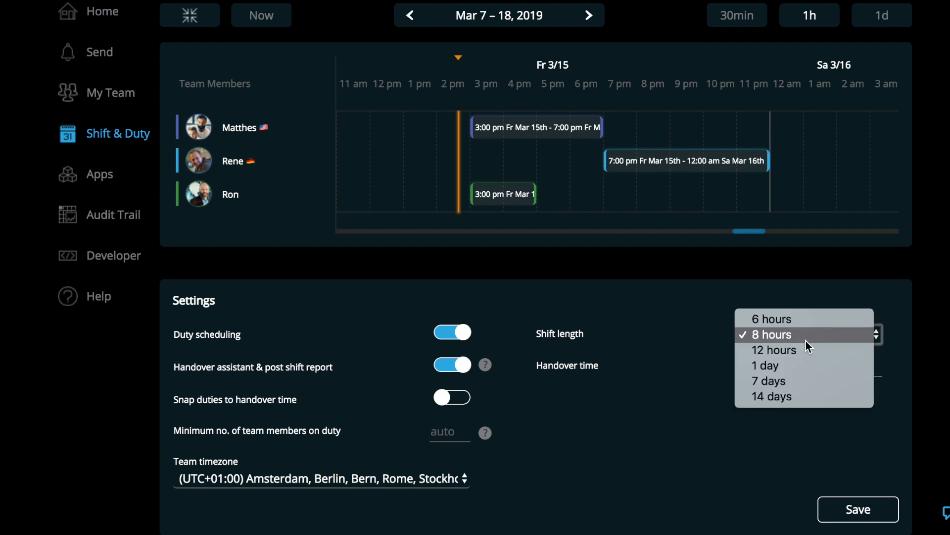
{"action": "left_click", "coordinate": [791, 385]}
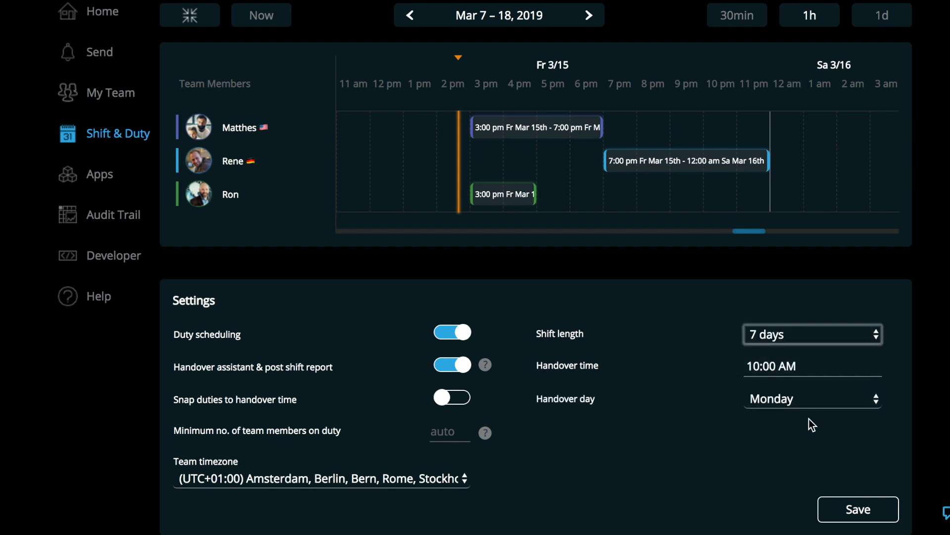
{"action": "left_click", "coordinate": [806, 400]}
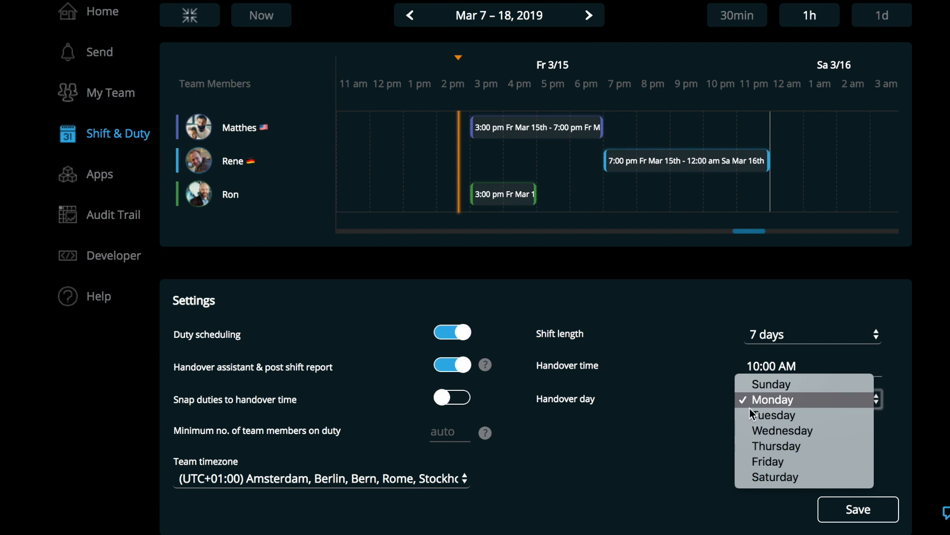
{"action": "left_click", "coordinate": [672, 453]}
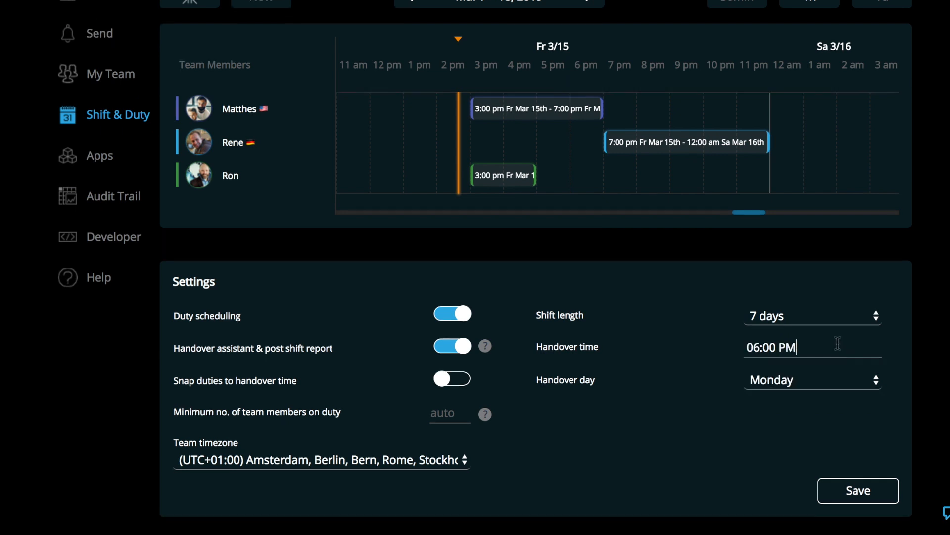
Change the shift length to 8 hours and save the settings
{"action": "left_click", "coordinate": [788, 313]}
{"action": "left_click", "coordinate": [788, 274]}
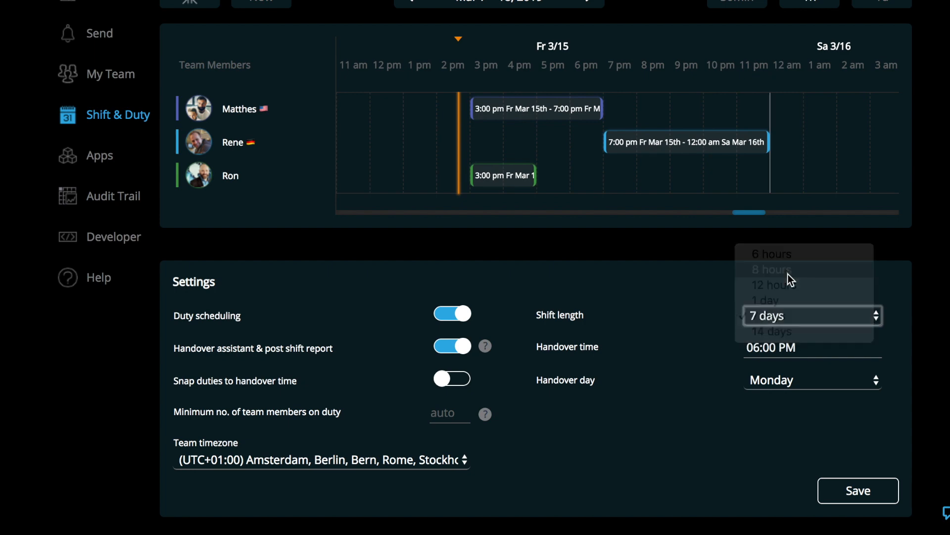
{"action": "left_click", "coordinate": [842, 494]}
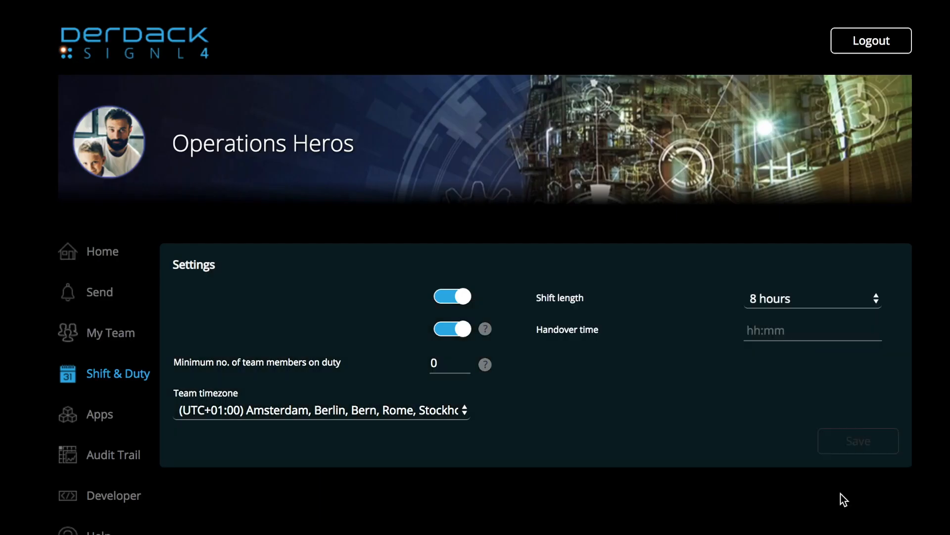
Reschedule the duties to the handover marks: first member 6:00 pm–2:00 am, second 2:00–10:00 am, third 10:00 am–6:00 pm
{"action": "scroll", "coordinate": [695, 443], "scroll_direction": "up", "scroll_amount": 3}
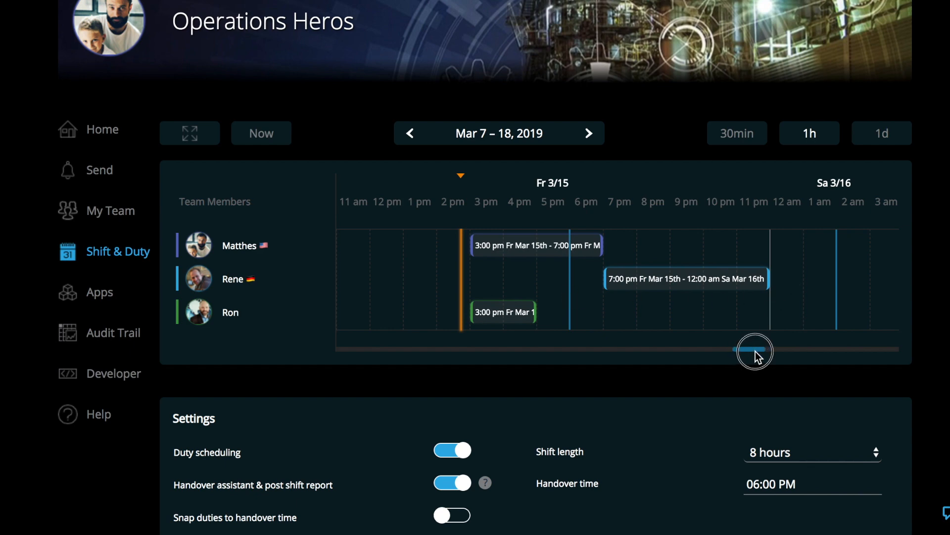
{"action": "mouse_move", "coordinate": [753, 350]}
{"action": "left_mouse_down"}
{"action": "mouse_move", "coordinate": [768, 351]}
{"action": "mouse_move", "coordinate": [746, 352]}
{"action": "left_mouse_up"}
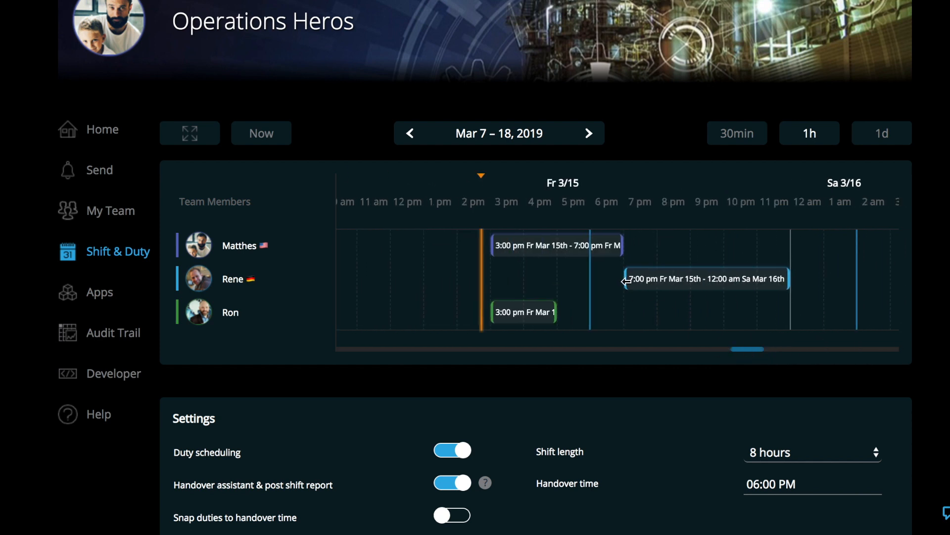
{"action": "left_click_drag", "start_coordinate": [621, 246], "coordinate": [856, 248]}
{"action": "left_click_drag", "start_coordinate": [493, 247], "coordinate": [589, 248]}
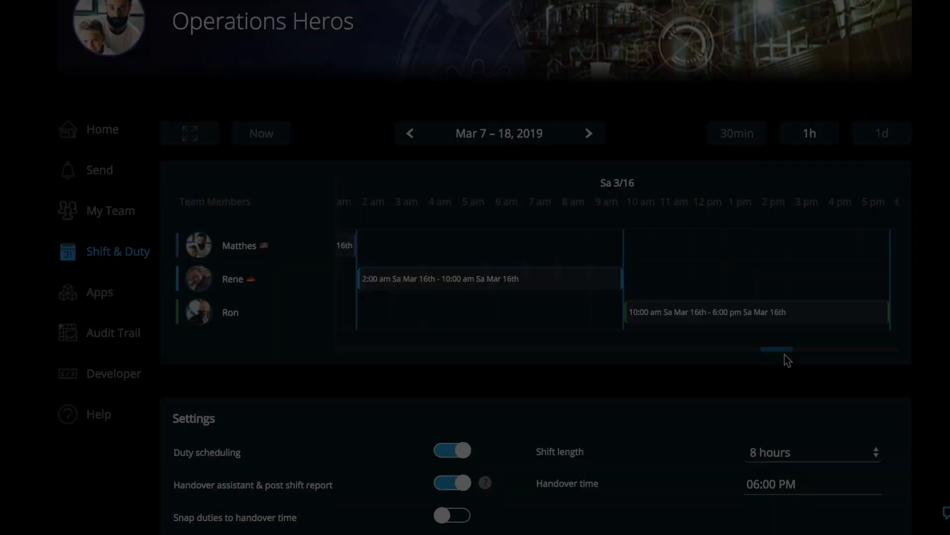
Review the three consecutive 8-hour duties on the timeline between Friday afternoon and Saturday evening
{"action": "left_click", "coordinate": [776, 352]}
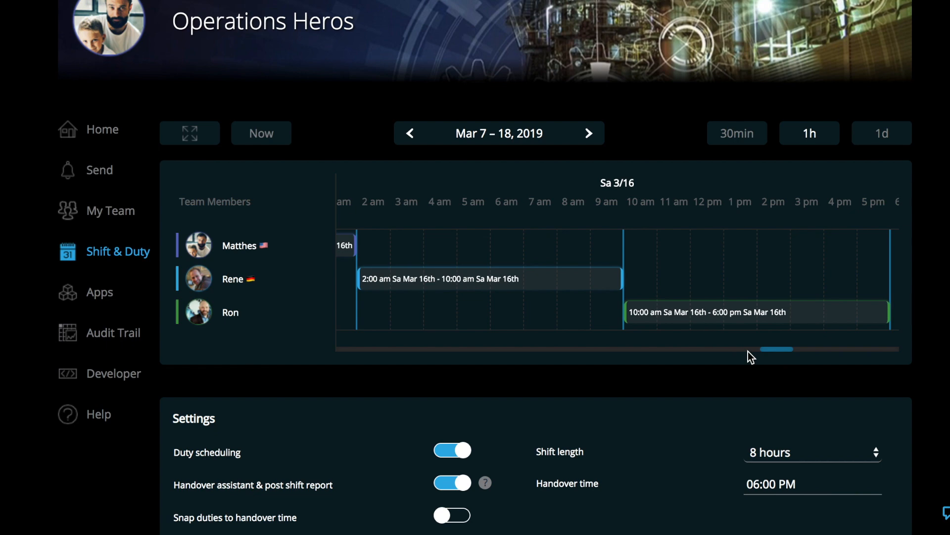
{"action": "mouse_move", "coordinate": [765, 351]}
{"action": "left_mouse_down"}
{"action": "mouse_move", "coordinate": [739, 350]}
{"action": "mouse_move", "coordinate": [758, 352]}
{"action": "left_mouse_up"}
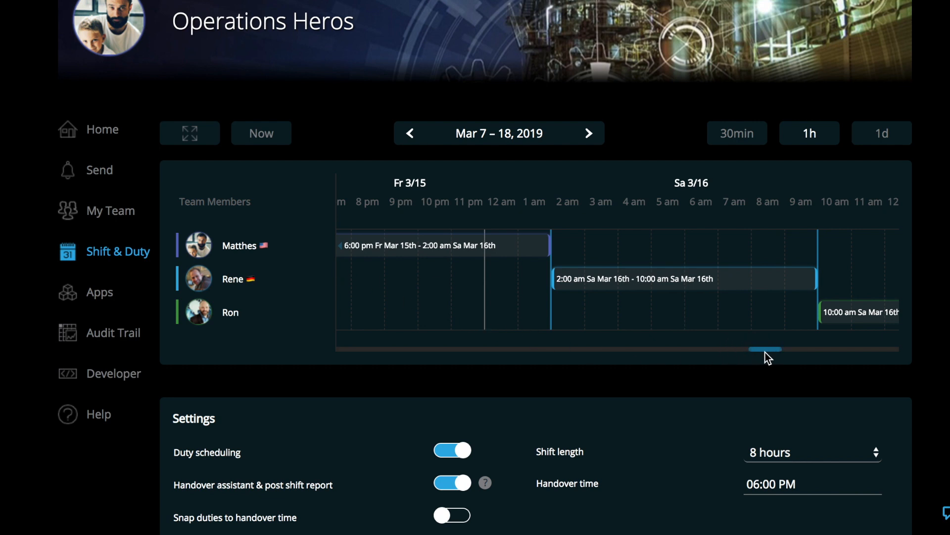
{"action": "left_click_drag", "start_coordinate": [762, 348], "coordinate": [750, 349]}
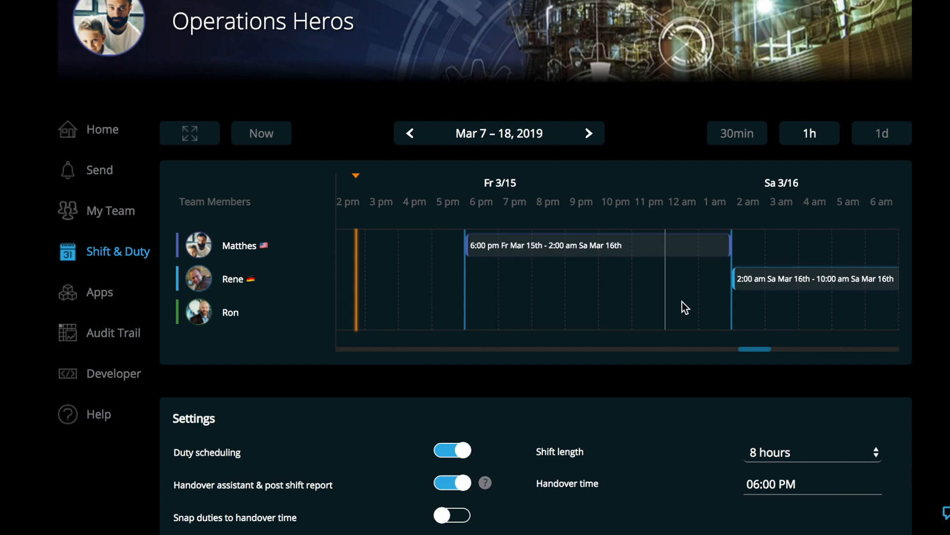
{"action": "left_click_drag", "start_coordinate": [754, 351], "coordinate": [781, 352]}
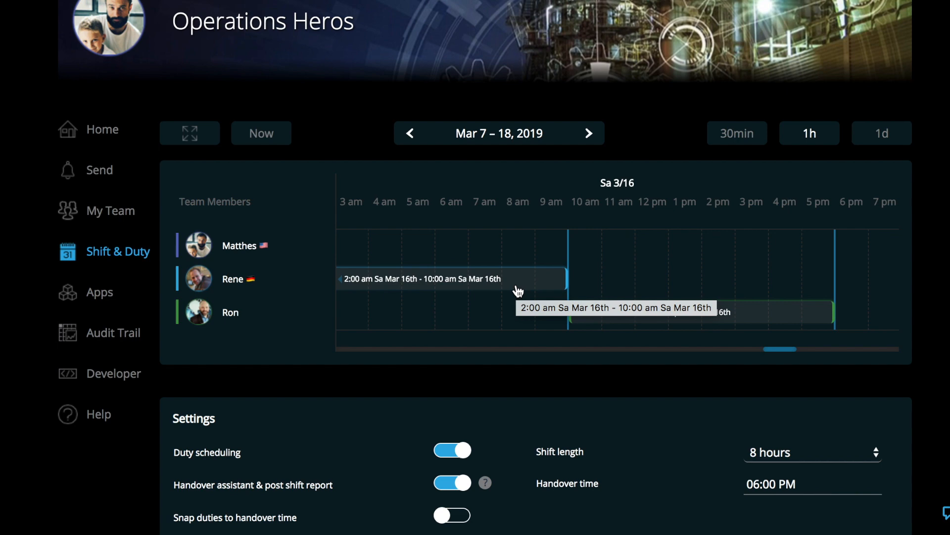
{"action": "left_click_drag", "start_coordinate": [775, 349], "coordinate": [761, 349]}
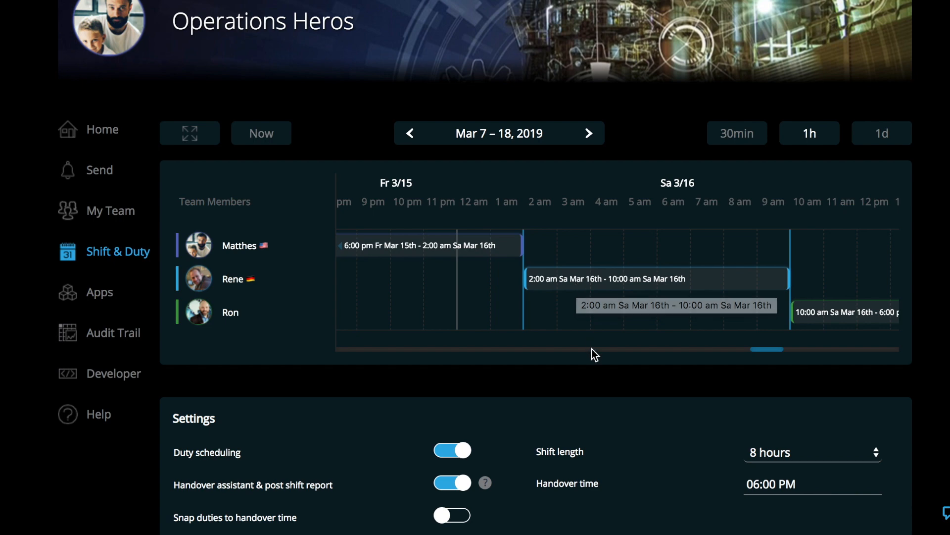
Enable snapping of duties to the handover time and save the settings
{"action": "scroll", "coordinate": [594, 354], "scroll_direction": "down", "scroll_amount": 1}
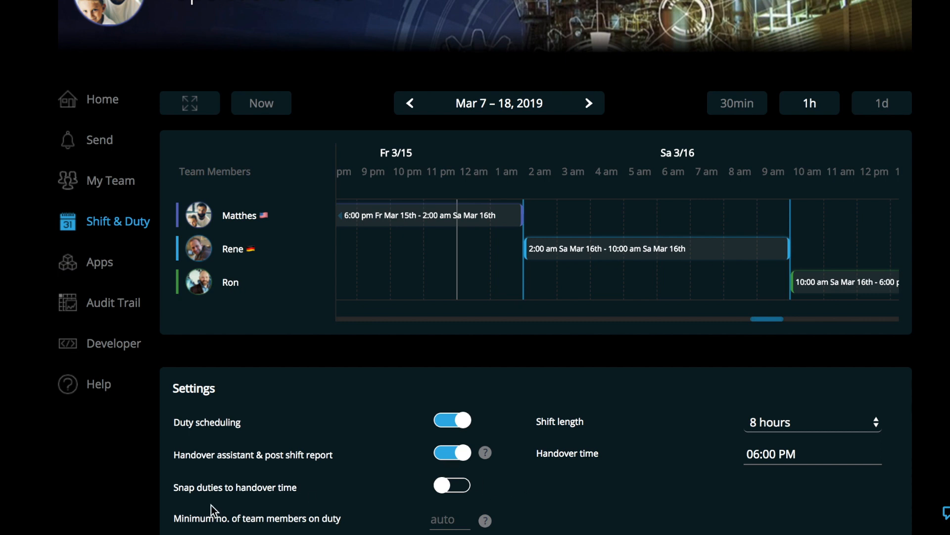
{"action": "left_click", "coordinate": [464, 488]}
{"action": "scroll", "coordinate": [777, 458], "scroll_direction": "down", "scroll_amount": 2}
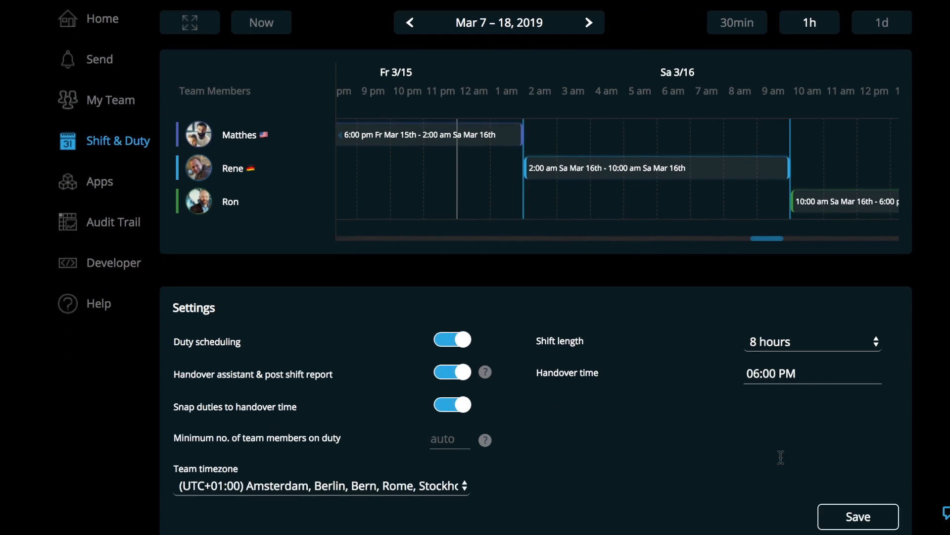
{"action": "left_click", "coordinate": [859, 517]}
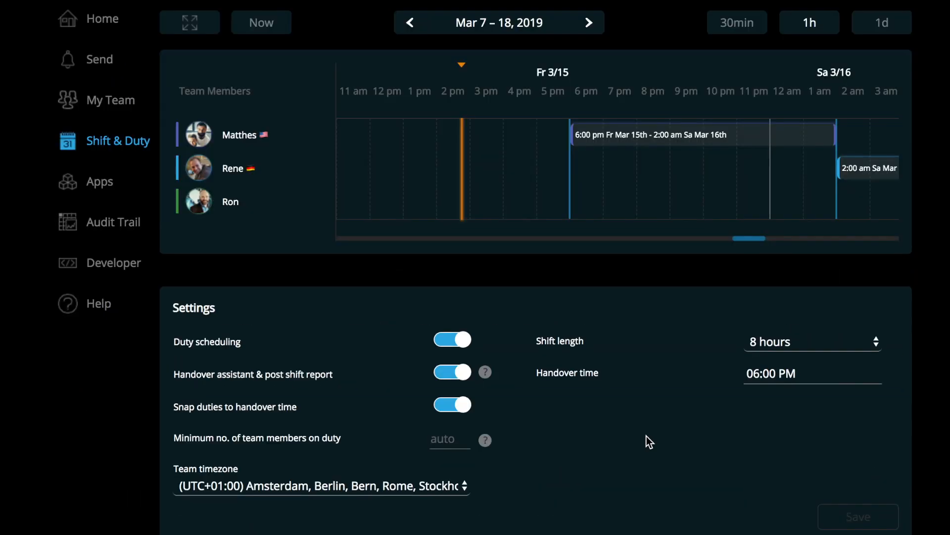
Schedule a snapped duty for the first team member from 6:00 pm Saturday, March 16 to 2:00 am Sunday, March 17
{"action": "scroll", "coordinate": [685, 232], "scroll_direction": "up", "scroll_amount": 2}
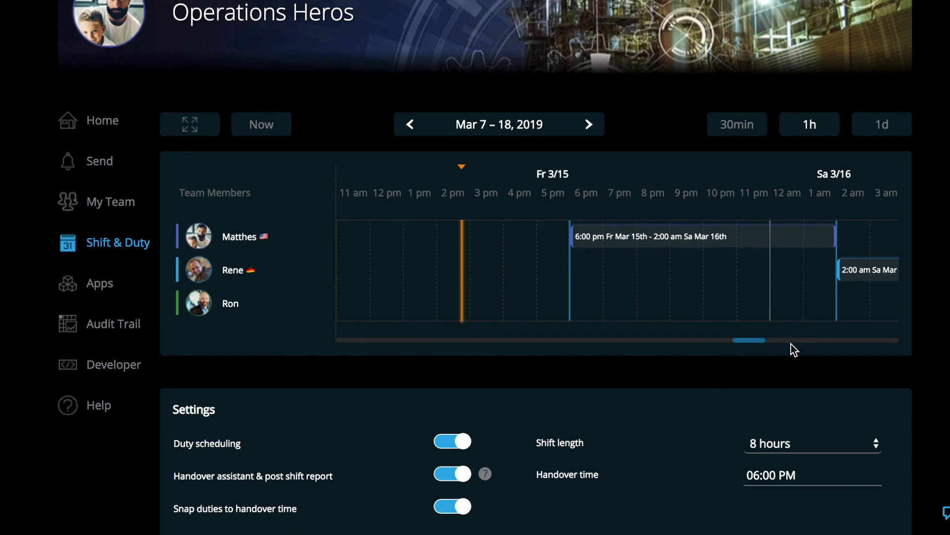
{"action": "left_click_drag", "start_coordinate": [758, 340], "coordinate": [798, 340]}
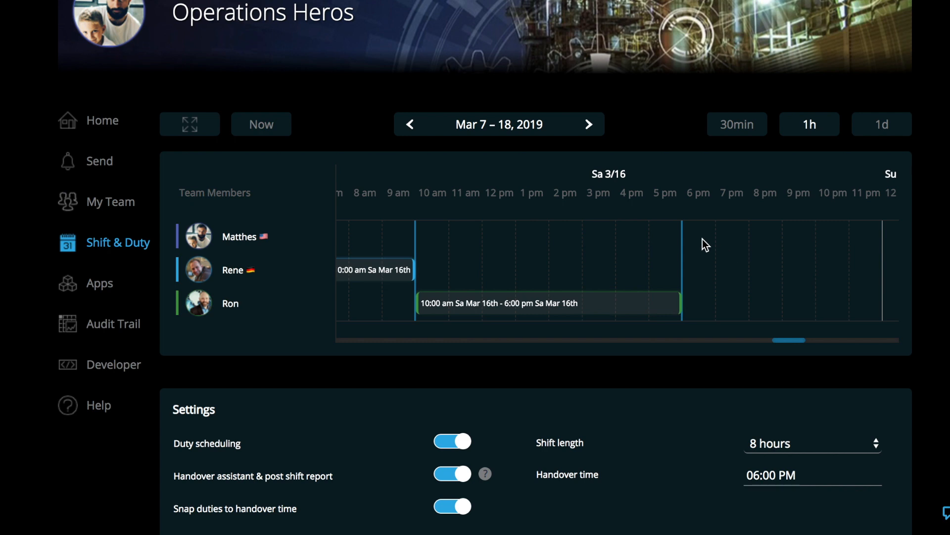
{"action": "left_click", "coordinate": [736, 245]}
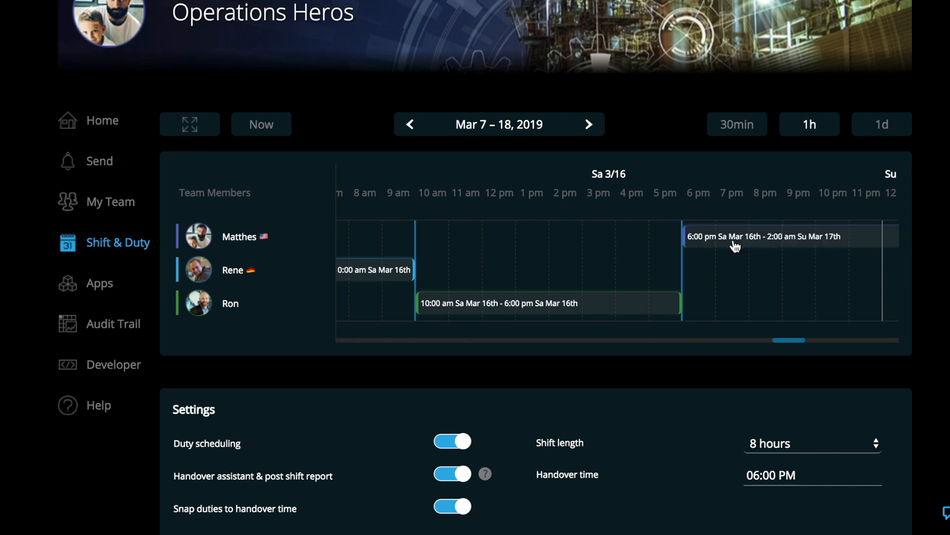
Add snapped duties on Sunday, March 17: second team member 2:00–10:00 am, third team member 10:00 am–6:00 pm
{"action": "left_click_drag", "start_coordinate": [785, 340], "coordinate": [799, 343]}
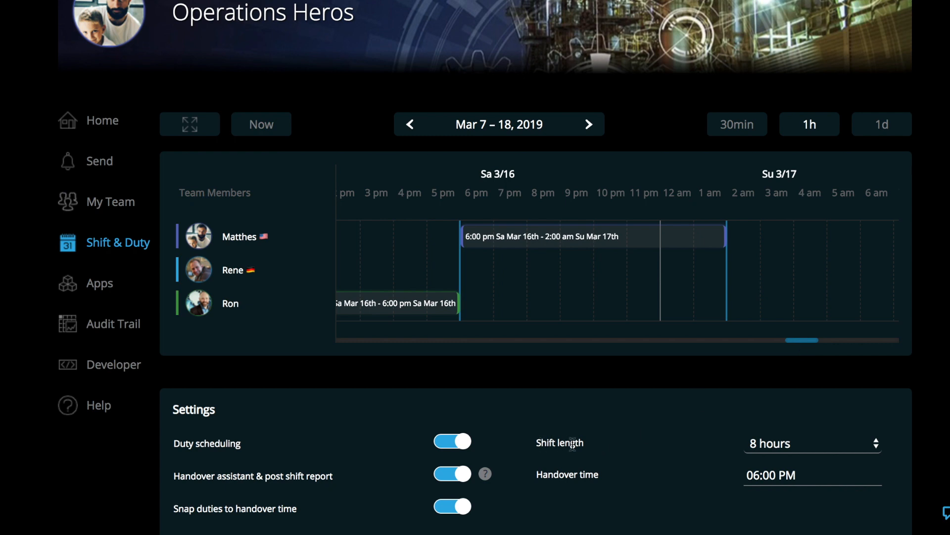
{"action": "left_click", "coordinate": [747, 268]}
{"action": "left_click_drag", "start_coordinate": [795, 339], "coordinate": [816, 339]}
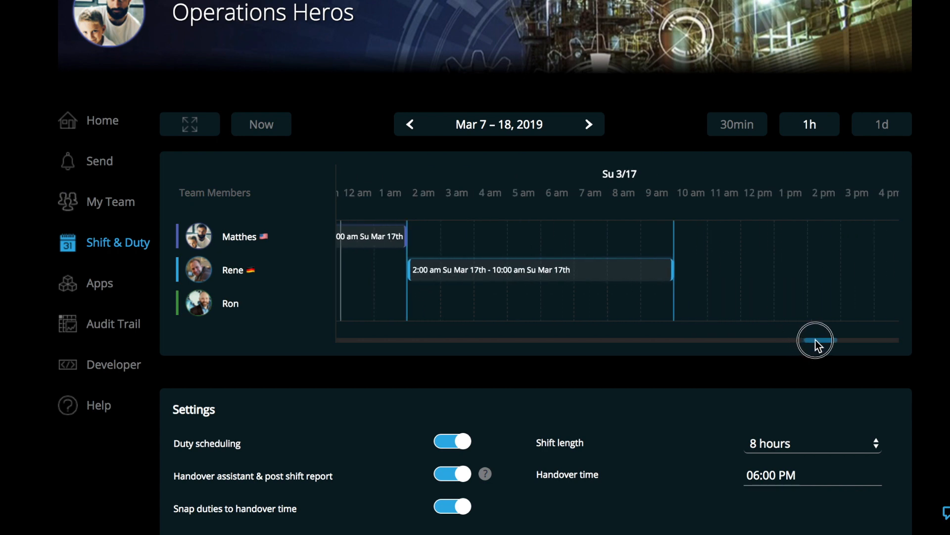
{"action": "left_click", "coordinate": [684, 307]}
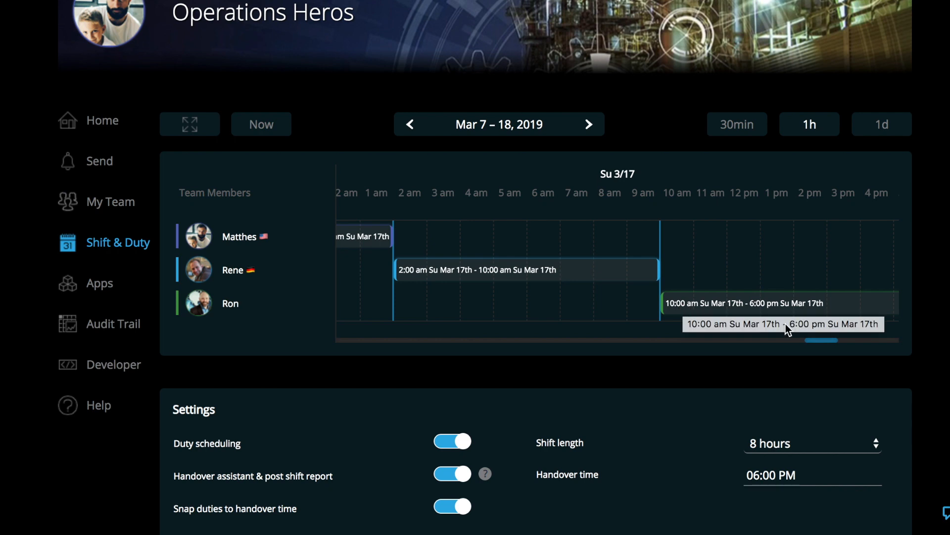
Add two short duties of about 2 hours for the third team member on Sunday, March 17, starting at 3:00 am and 6:00 am
{"action": "left_click_drag", "start_coordinate": [821, 340], "coordinate": [818, 341]}
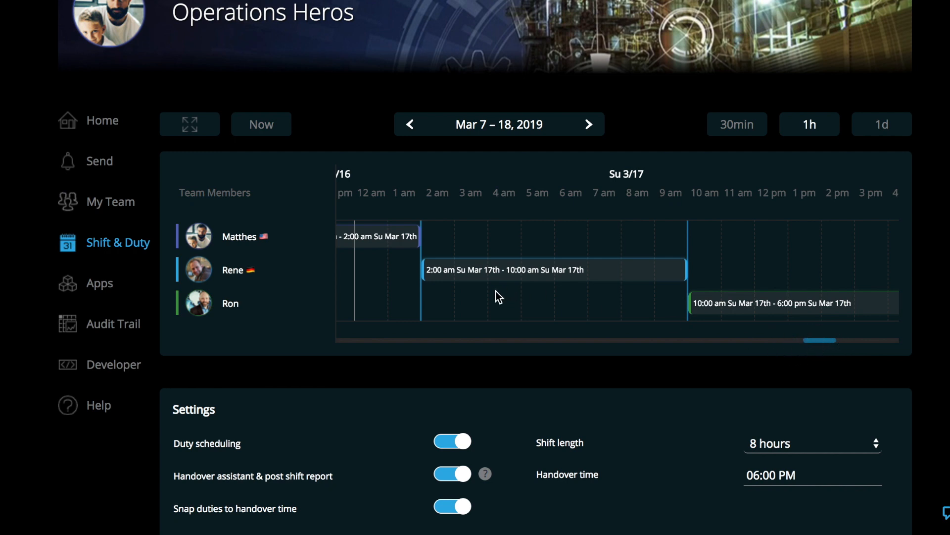
{"action": "left_click_drag", "start_coordinate": [475, 303], "coordinate": [520, 308]}
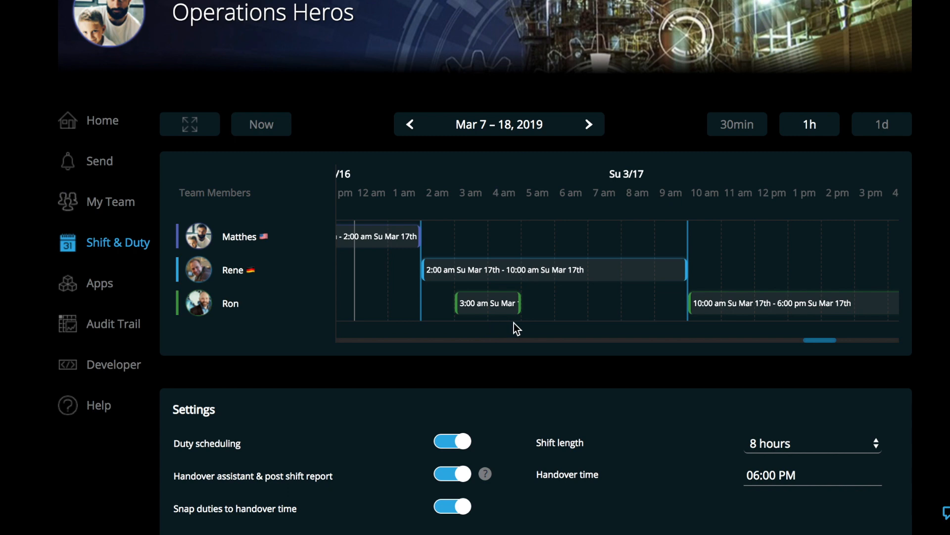
{"action": "left_click", "coordinate": [607, 311]}
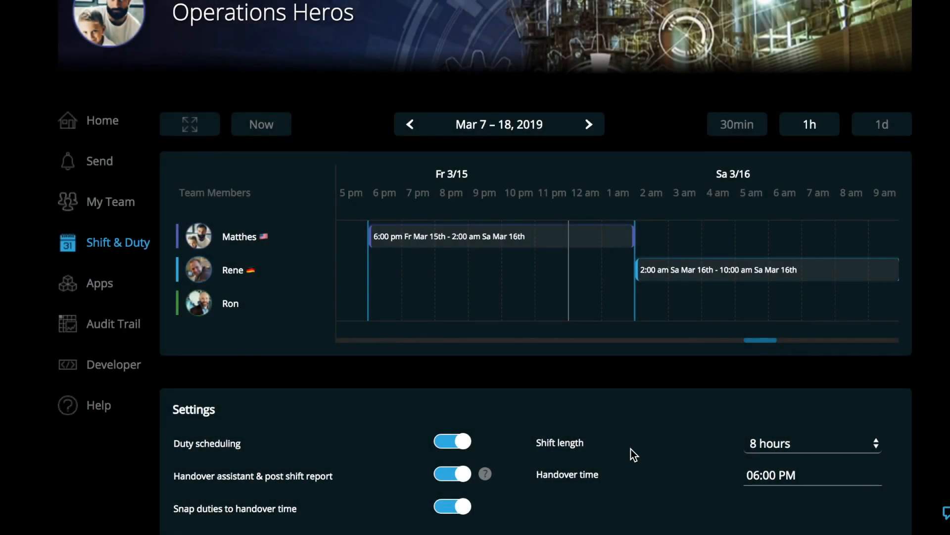
Review the timeline from Friday, March 15 to Sunday, March 17, including the third member's short duties overlapping the second member's shift
{"action": "scroll", "coordinate": [631, 458], "scroll_direction": "down", "scroll_amount": 1}
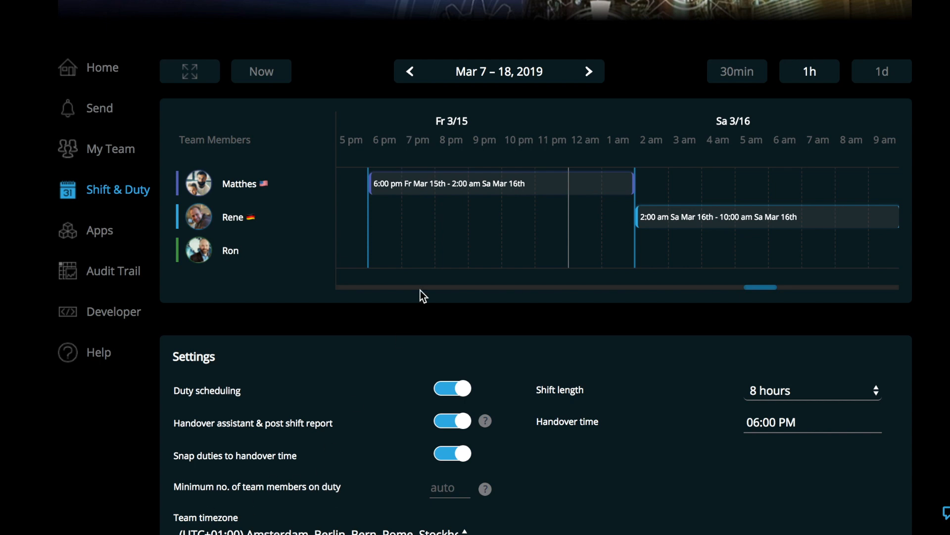
{"action": "left_click_drag", "start_coordinate": [761, 287], "coordinate": [818, 301]}
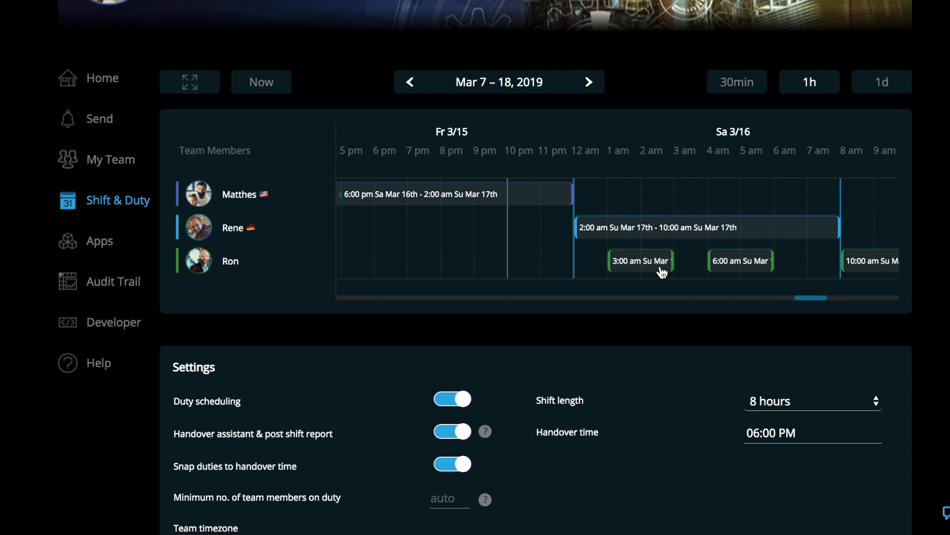
{"action": "scroll", "coordinate": [662, 271], "scroll_direction": "up", "scroll_amount": 2}
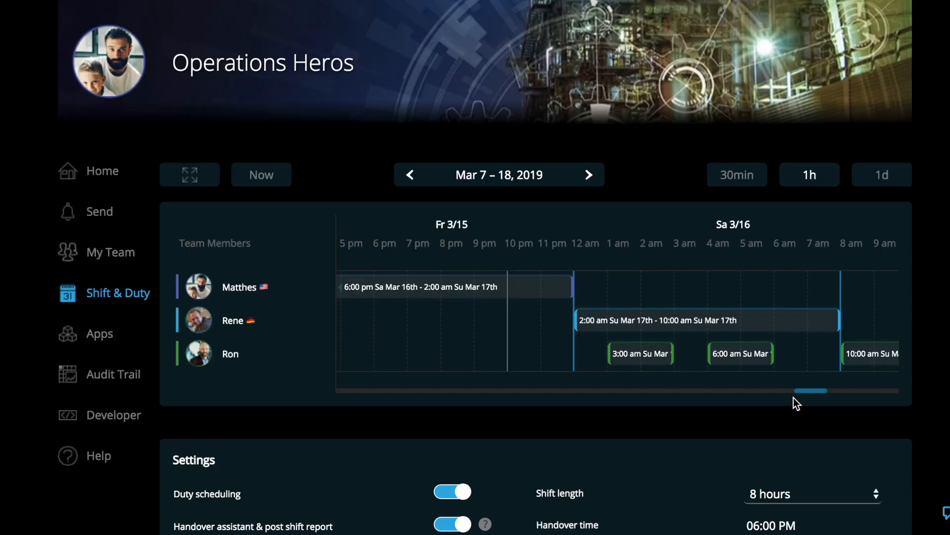
{"action": "left_click_drag", "start_coordinate": [810, 392], "coordinate": [844, 394]}
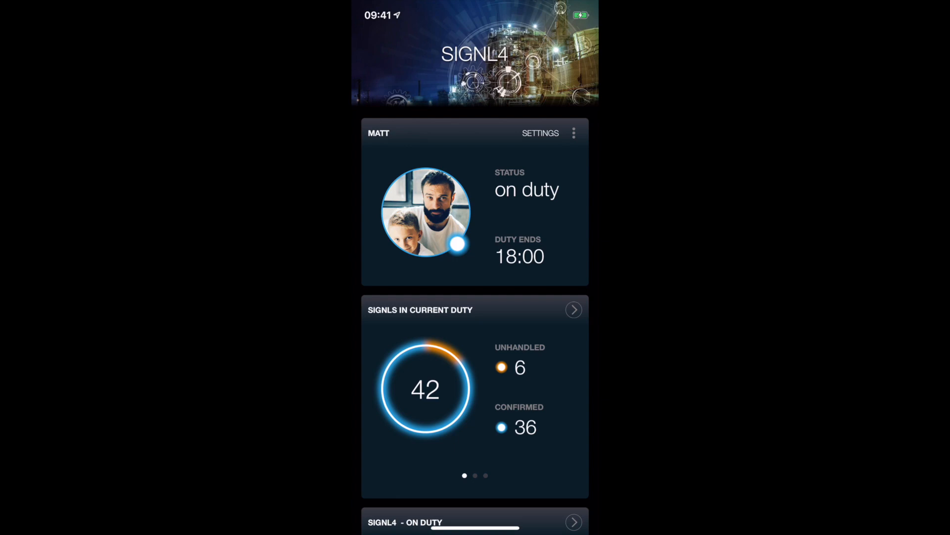
{"action": "scroll", "coordinate": [475, 317], "scroll_direction": "up", "scroll_amount": 1}
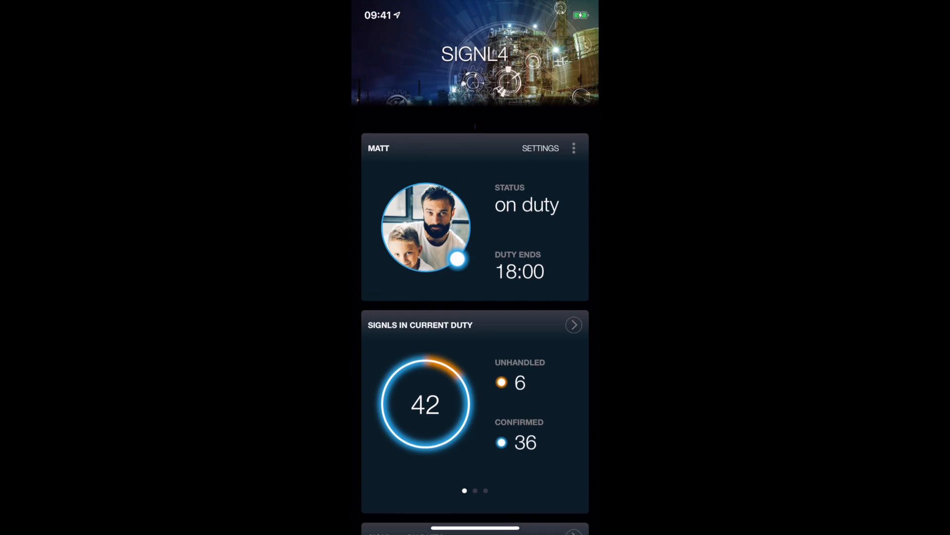